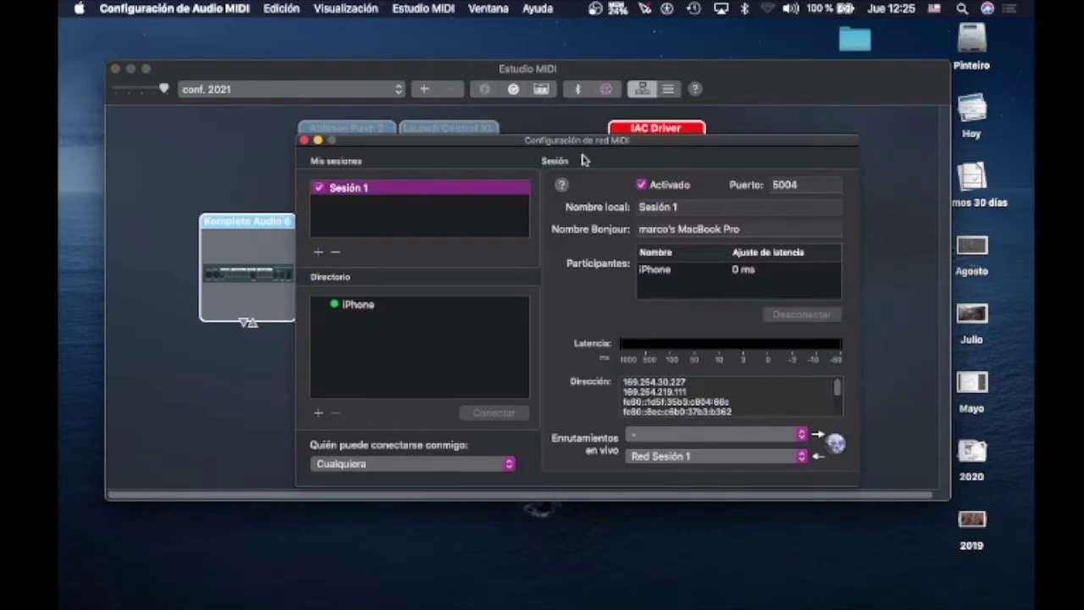
# Restart Sesión 1 by disabling and re-enabling it, and reconnect the iPhone to it before closing the network MIDI configuration
pyautogui.click(319, 187)
pyautogui.click(319, 188)
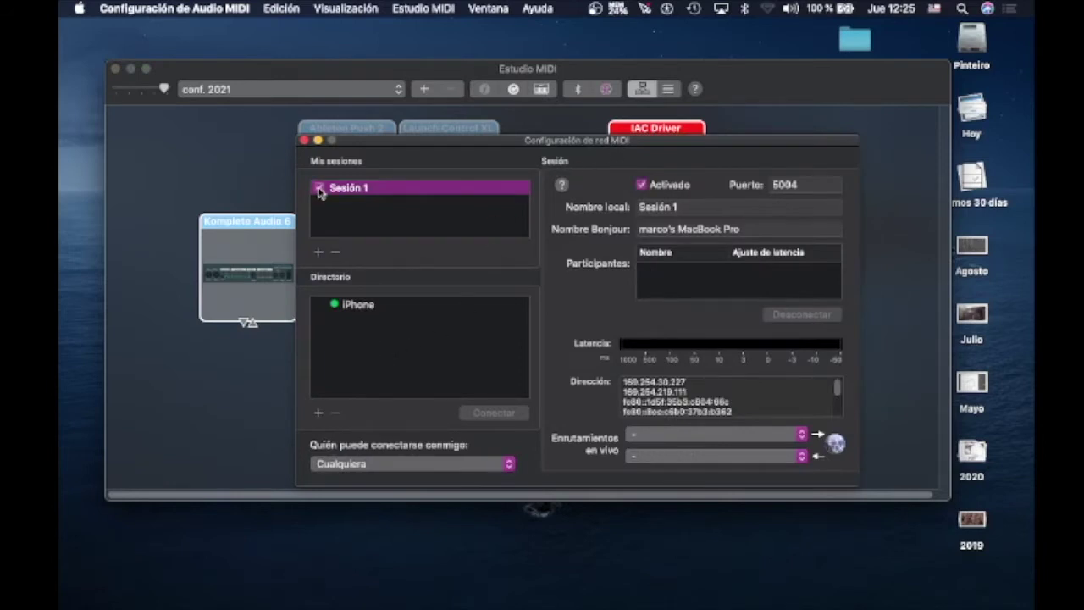
pyautogui.click(360, 304)
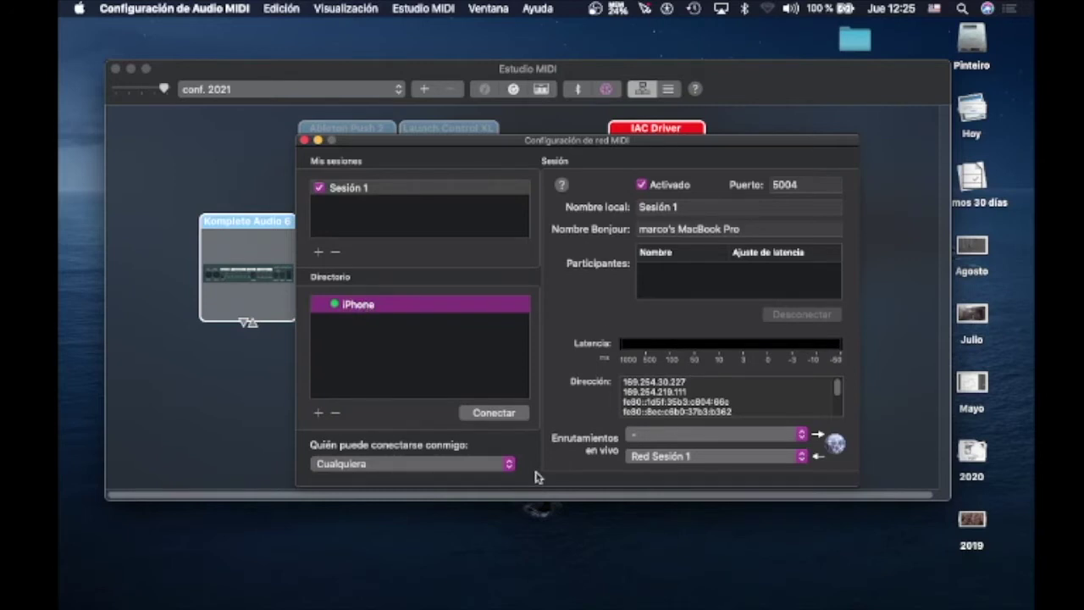
pyautogui.click(499, 413)
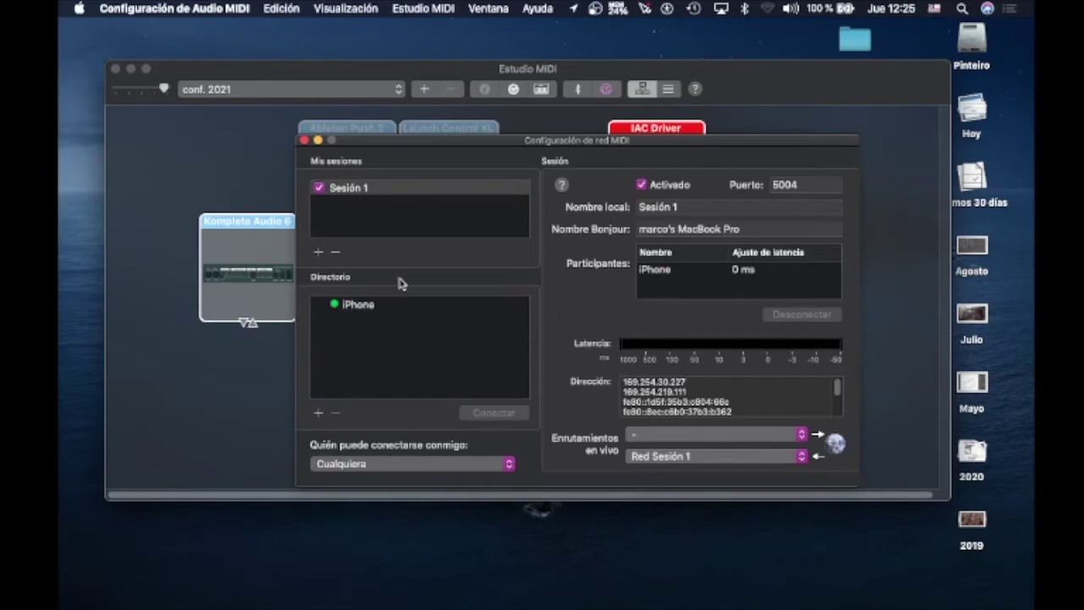
pyautogui.click(668, 270)
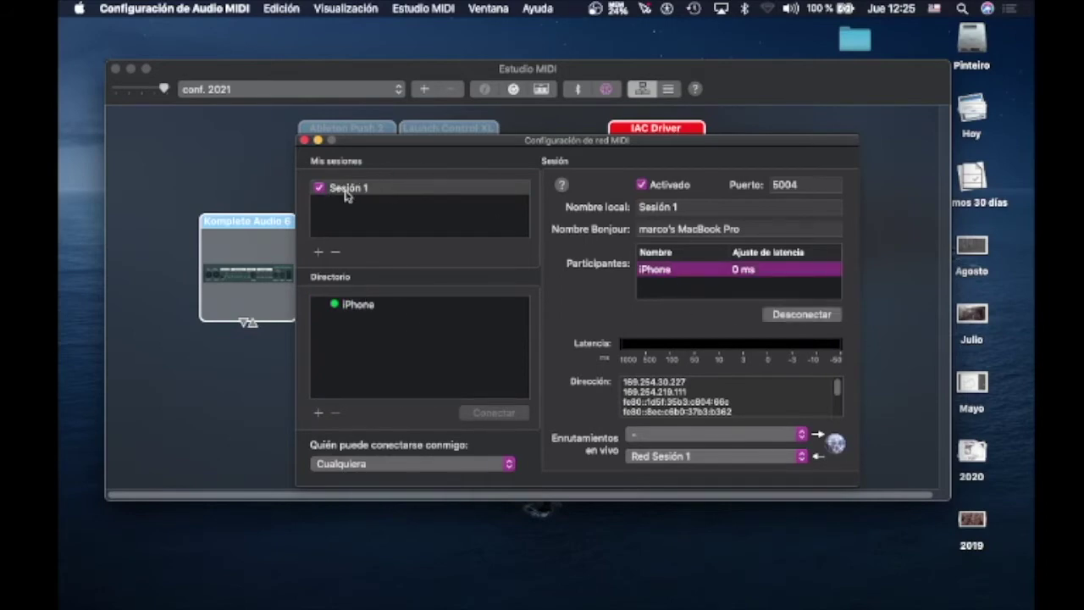
pyautogui.click(304, 140)
# Switch to Ableton Live and check the MIDI port settings for Red (Sesión 1) in the preferences
pyautogui.moveTo(757, 602)
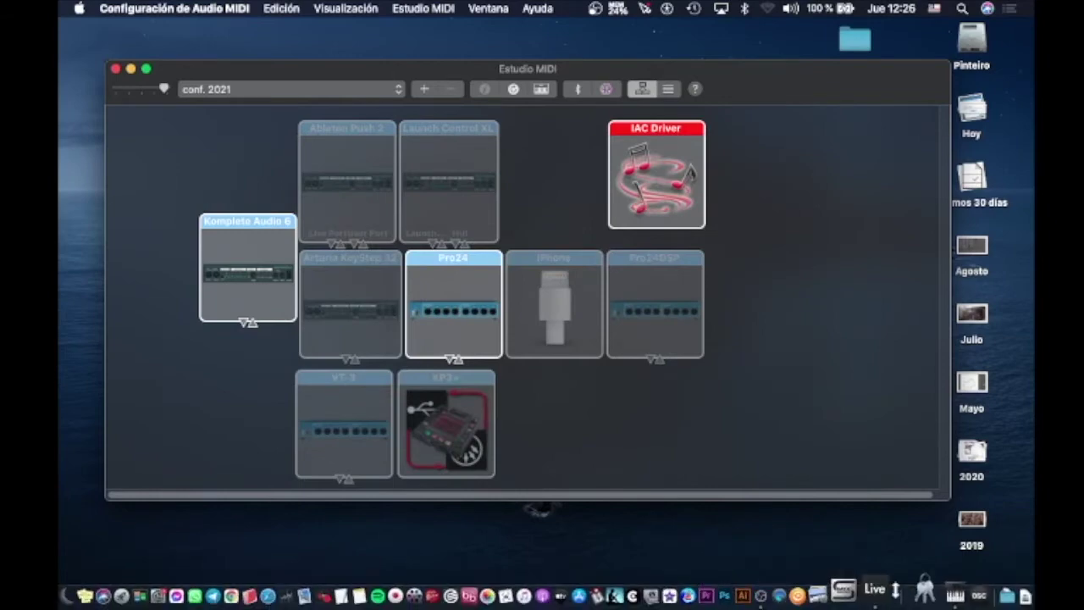
pyautogui.click(875, 590)
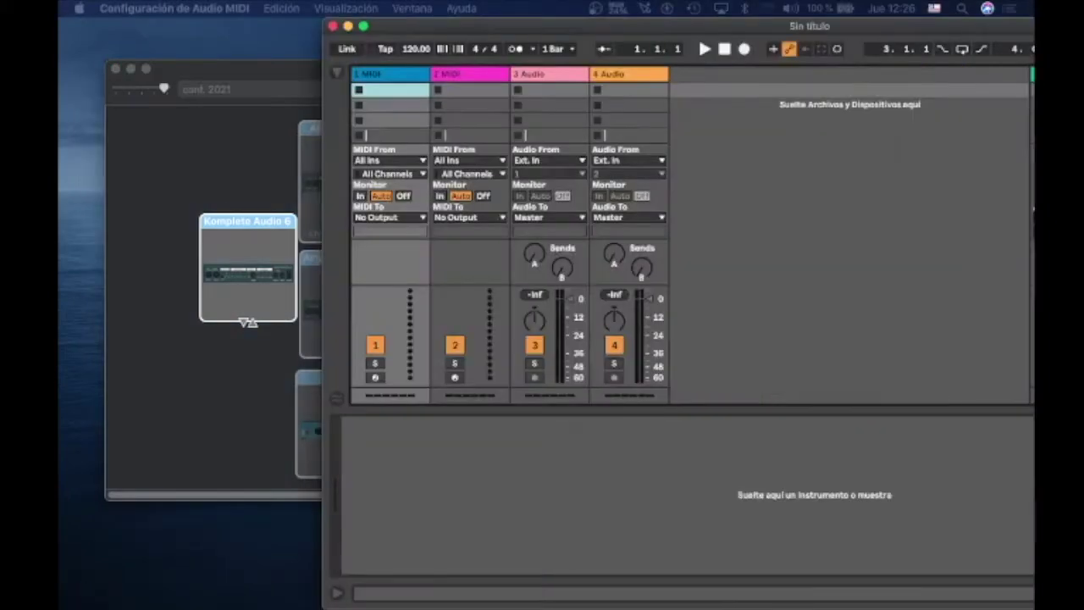
pyautogui.press('super+comma')
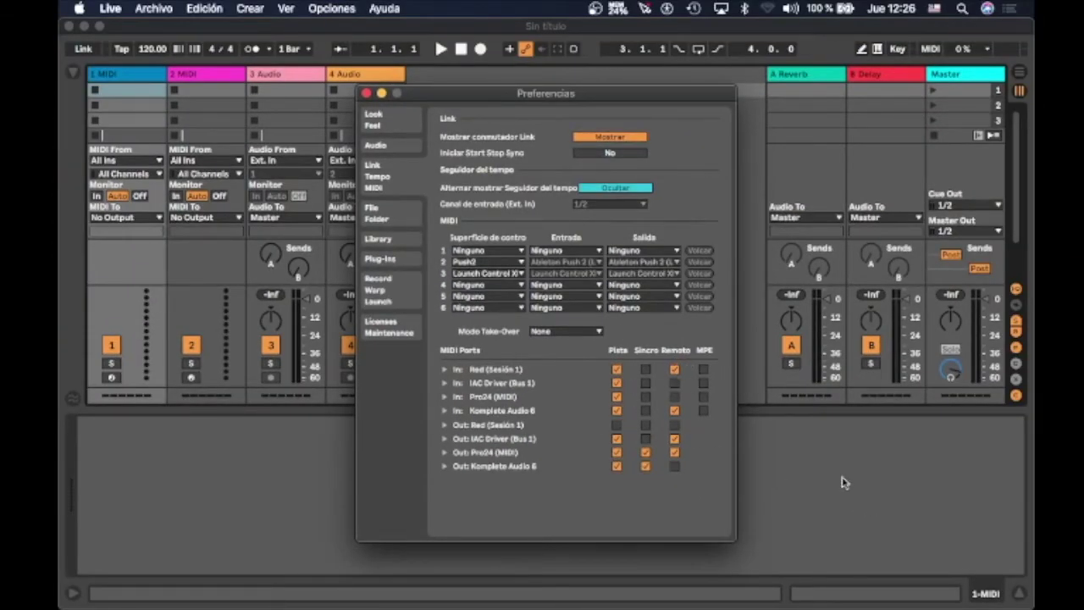
pyautogui.press('Escape')
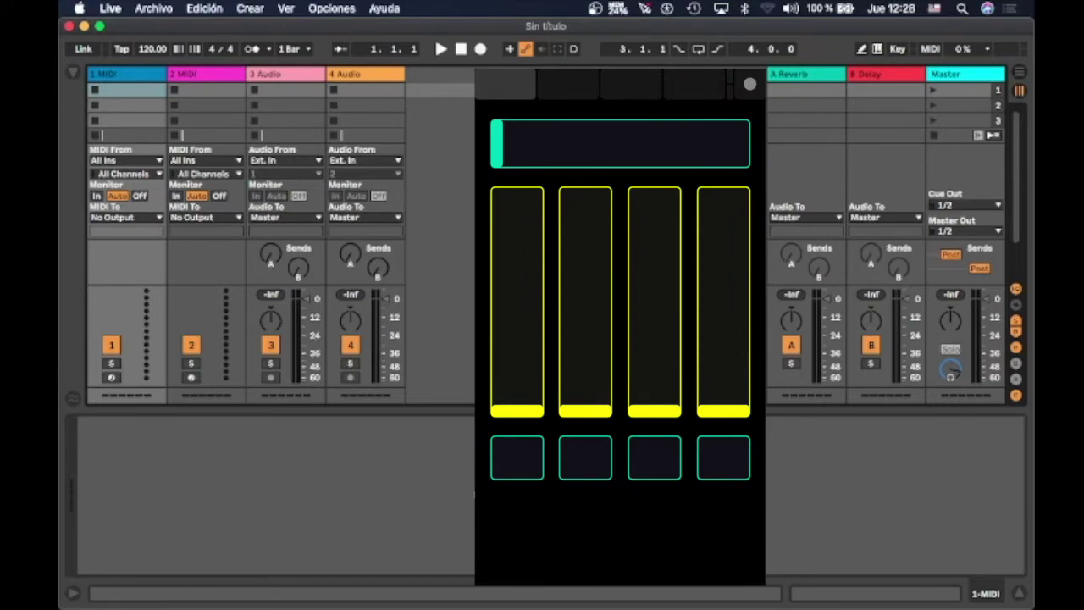
# MIDI-map the activators of tracks 1 to 4 to the phone controller's four buttons, channel 1, CC 5 to 8
pyautogui.press('super+m')
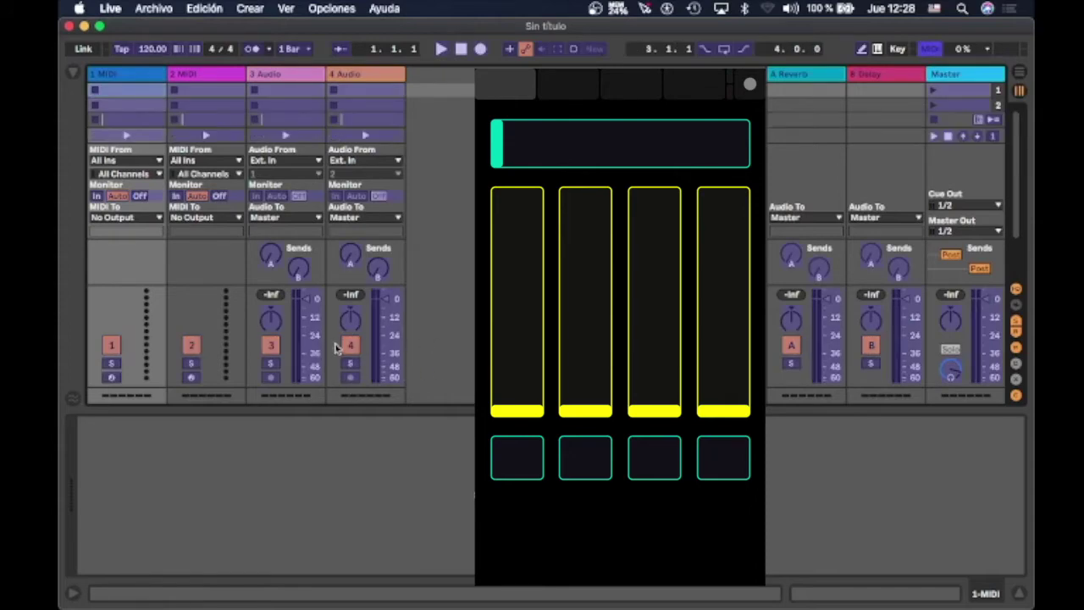
pyautogui.click(113, 346)
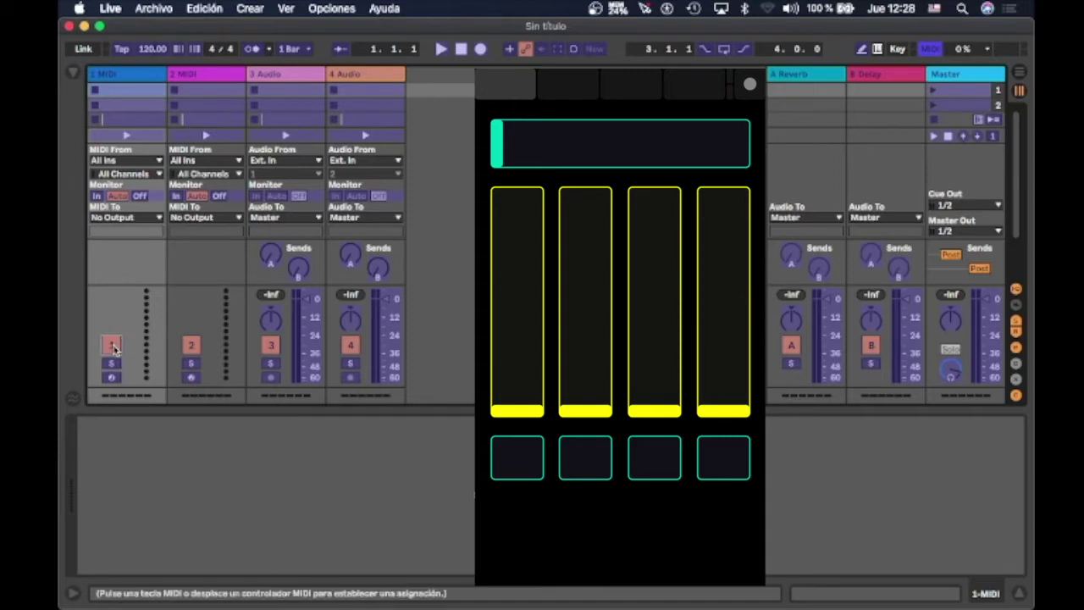
pyautogui.click(193, 346)
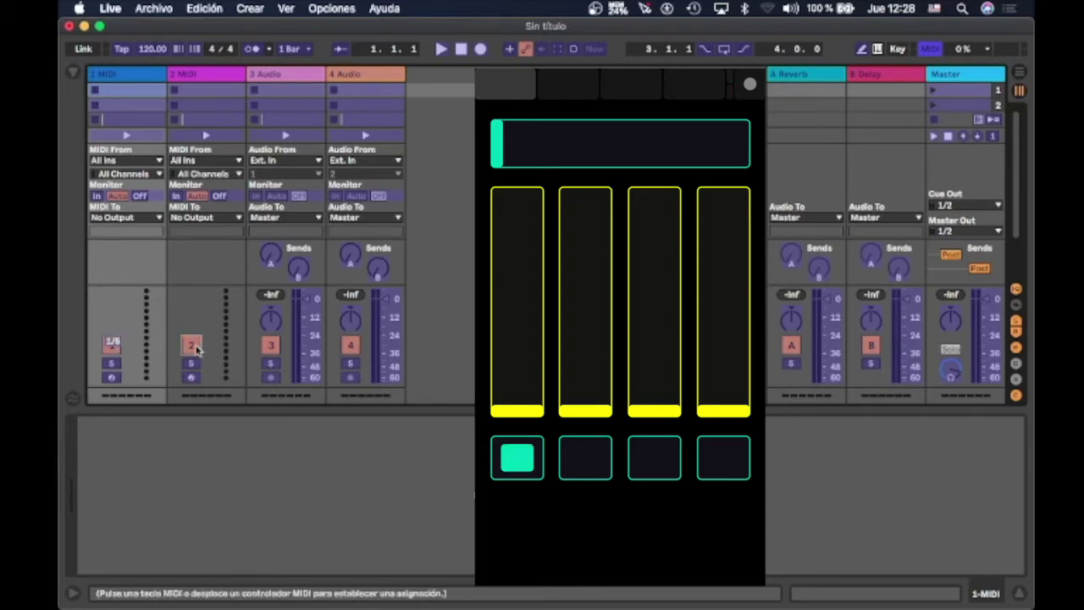
pyautogui.click(269, 347)
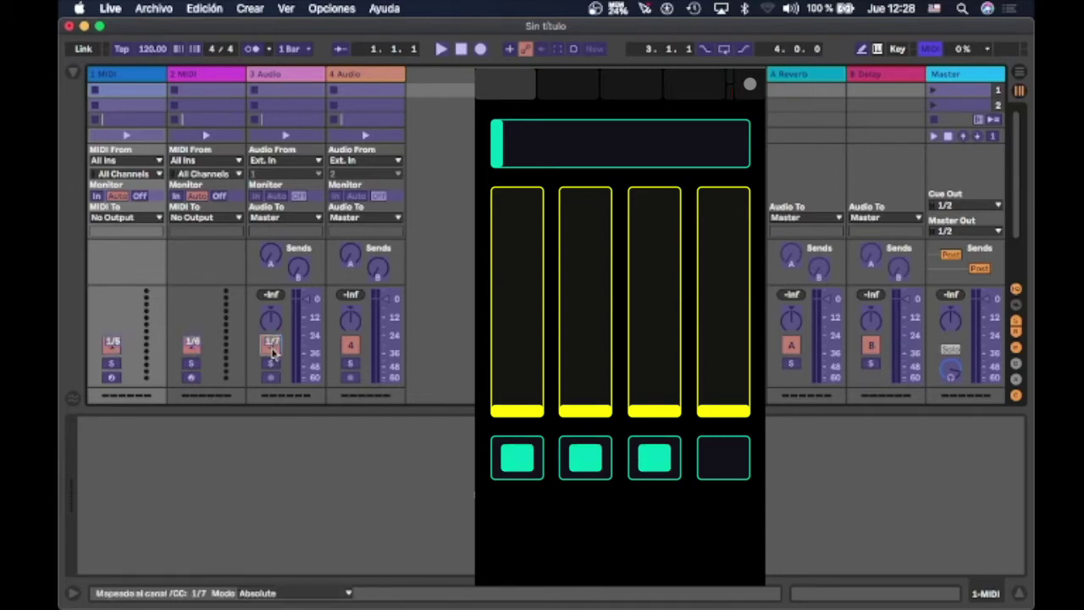
pyautogui.click(349, 345)
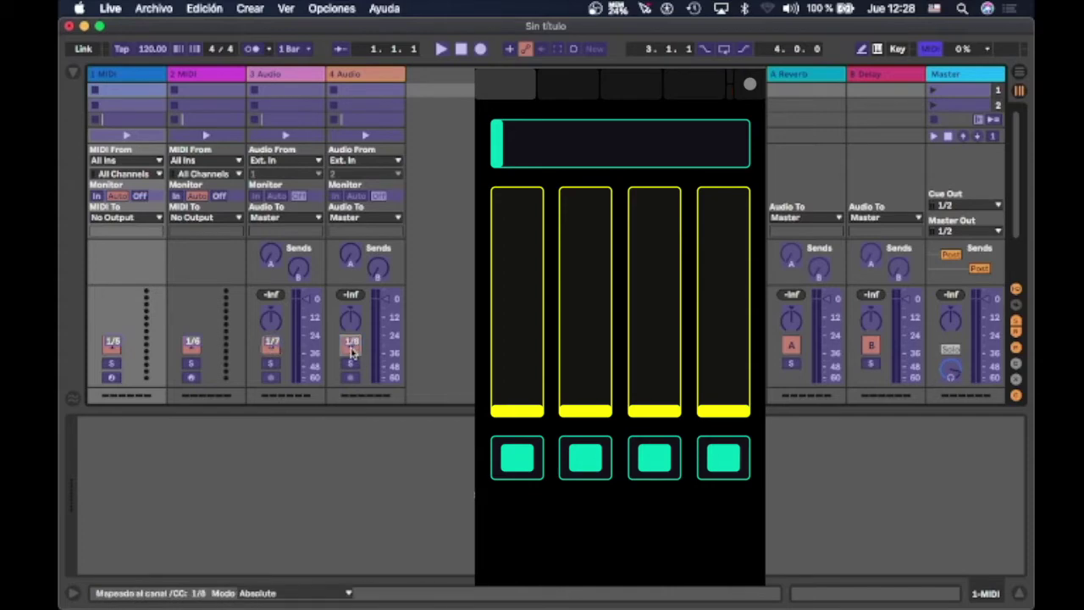
# Map the volumes of tracks 4 and 3 to the phone's last two vertical faders, CC 3 and 2, and leave MIDI mapping
pyautogui.click(392, 318)
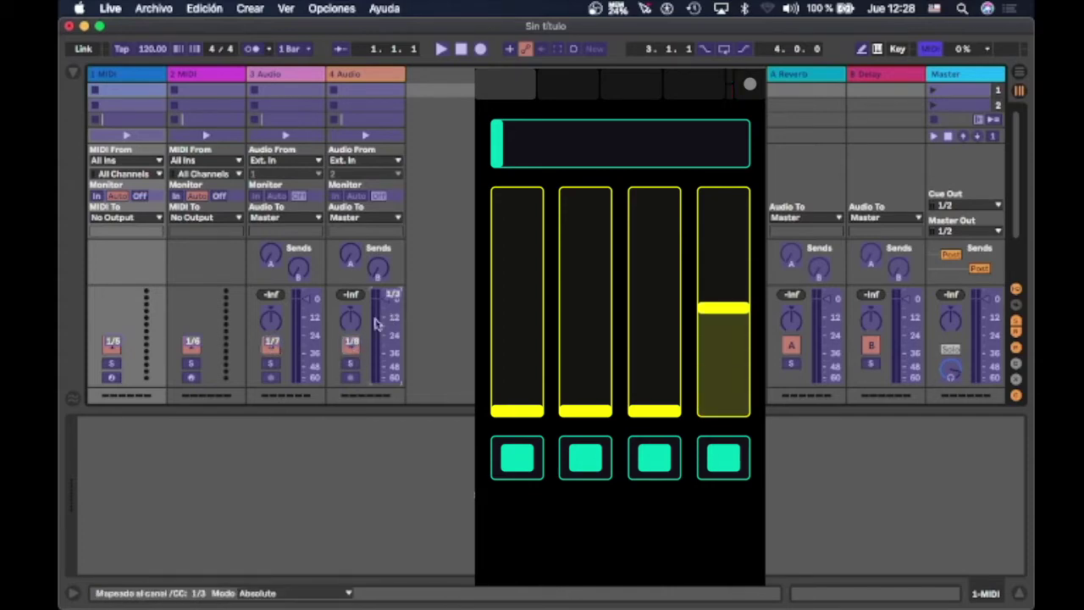
pyautogui.click(306, 324)
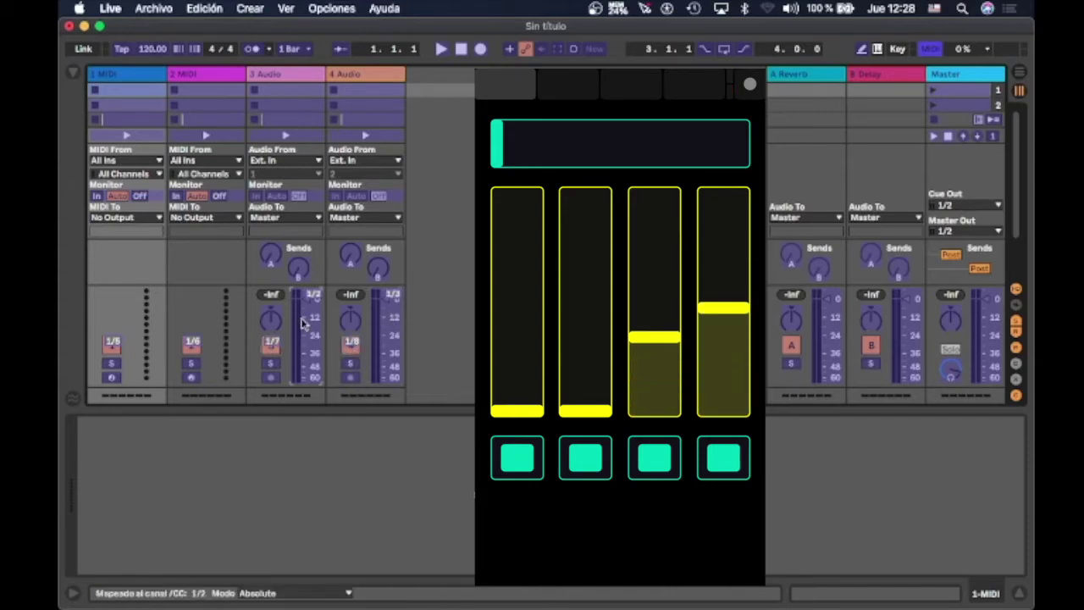
pyautogui.press('super+m')
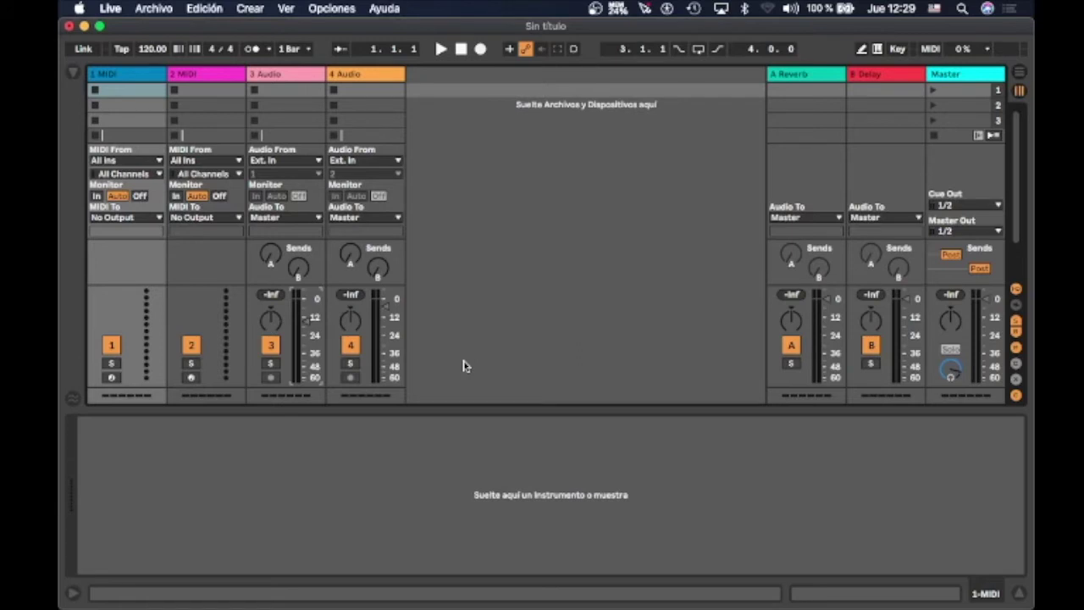
# Switch to TouchOSC Editor and set the new layout's size to iPhone 6/6s
pyautogui.moveTo(978, 605)
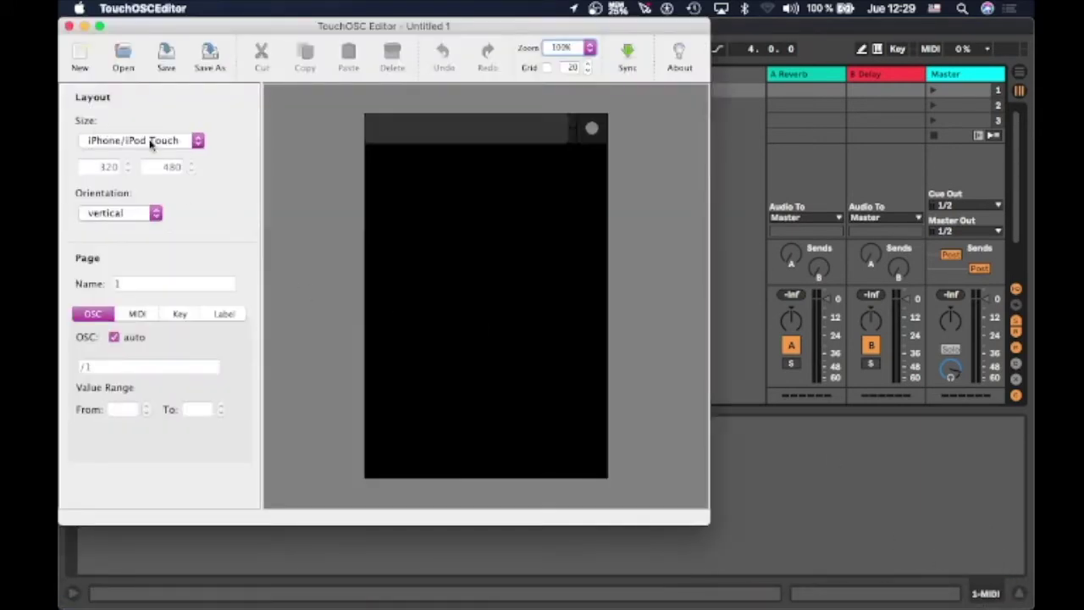
pyautogui.click(151, 143)
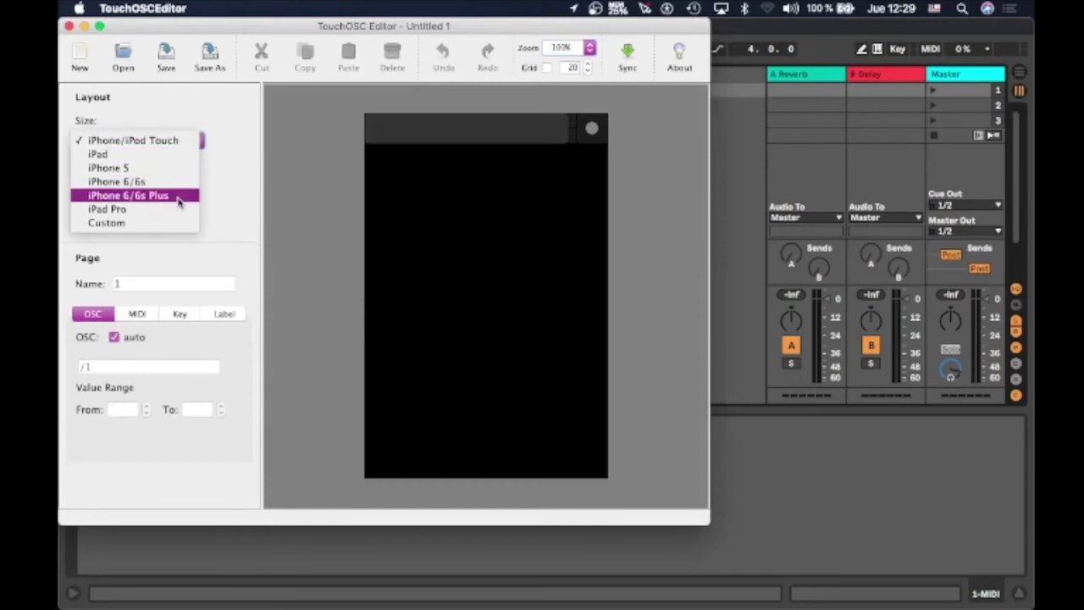
pyautogui.click(181, 181)
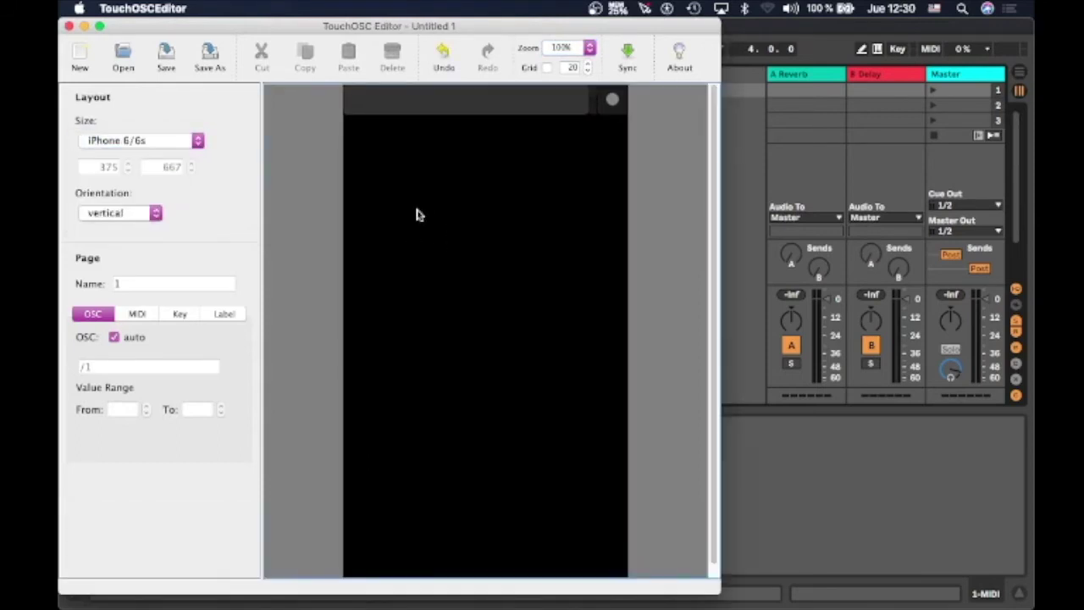
# Place two vertical faders side by side in the layout, sized about 74 × 213 and 81 × 212
pyautogui.rightClick(415, 215)
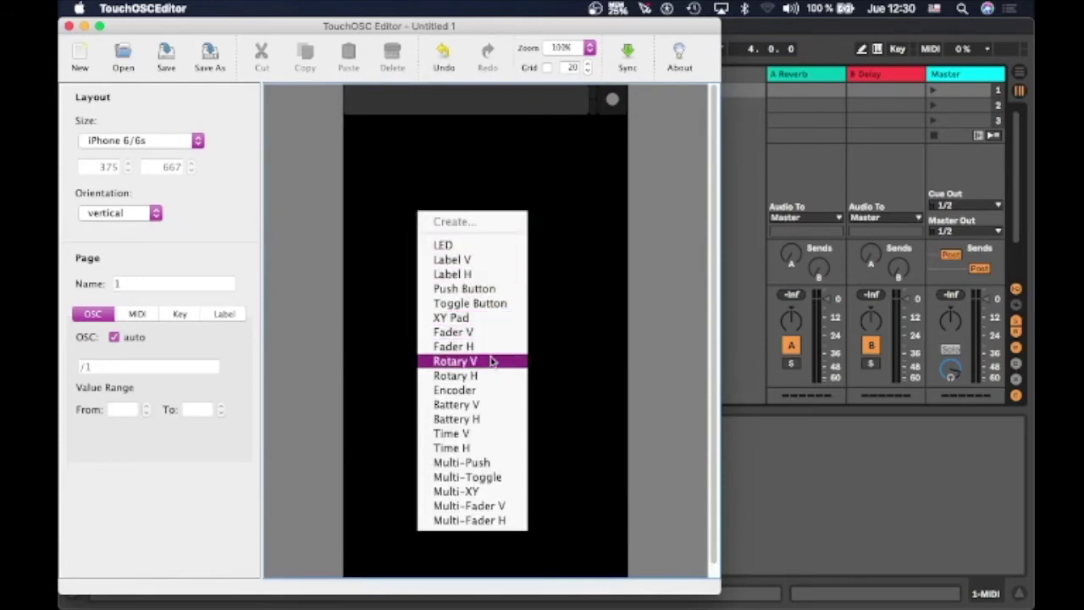
pyautogui.click(490, 332)
pyautogui.rightClick(489, 339)
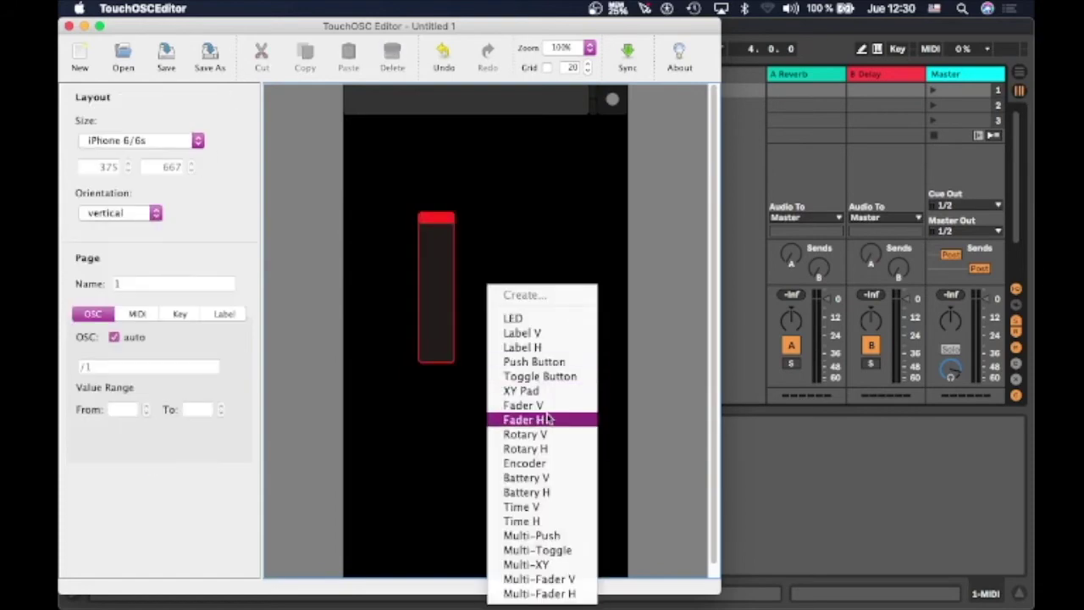
pyautogui.click(551, 407)
pyautogui.moveTo(504, 291); pyautogui.dragTo(542, 201)
pyautogui.click(420, 211)
pyautogui.moveTo(420, 210); pyautogui.dragTo(401, 202)
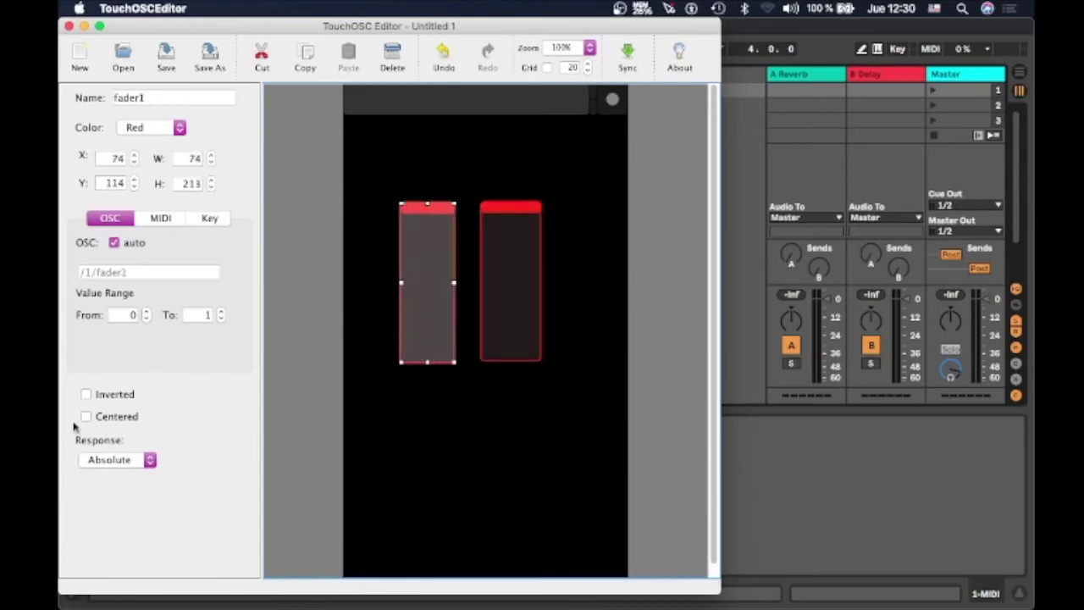
# Set both vertical faders to Inverted
pyautogui.click(87, 394)
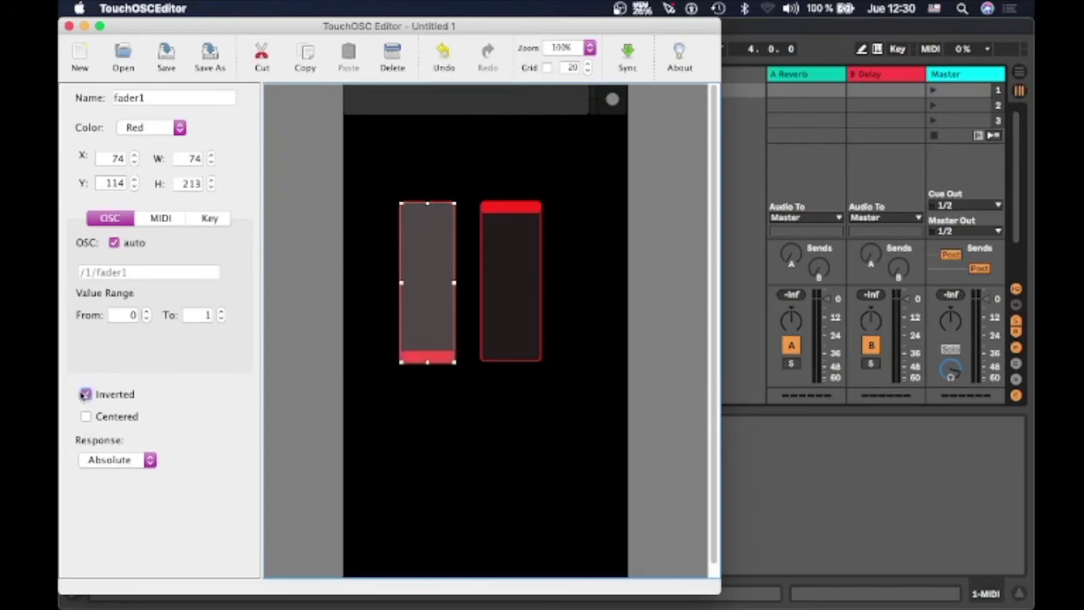
pyautogui.click(503, 258)
pyautogui.click(86, 395)
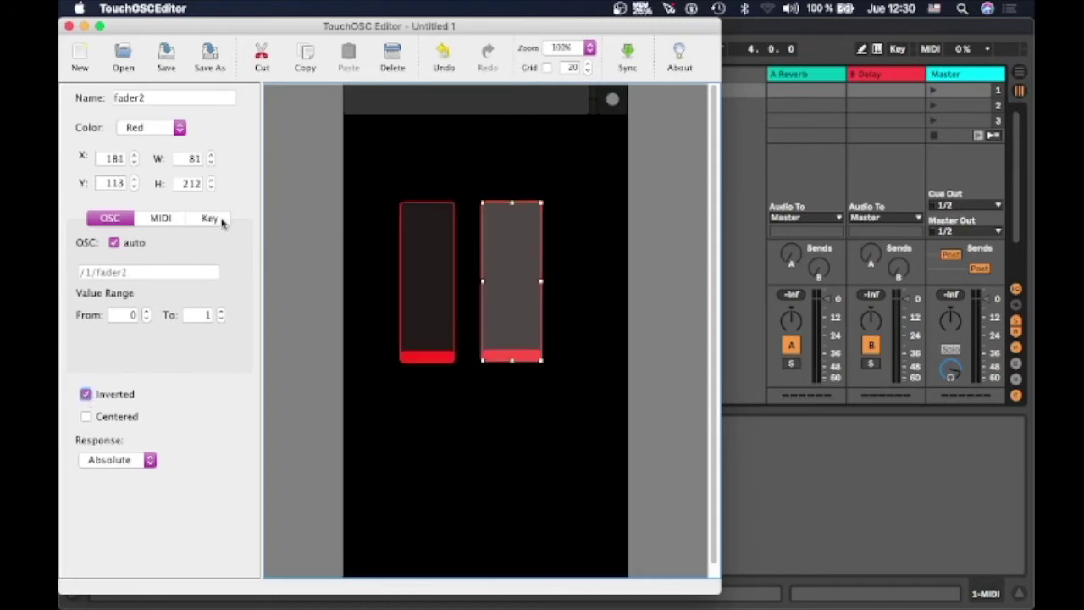
# Enable MIDI Control Change on channel 1 for both faders and edit the second fader's controller number
pyautogui.click(428, 280)
pyautogui.click(160, 218)
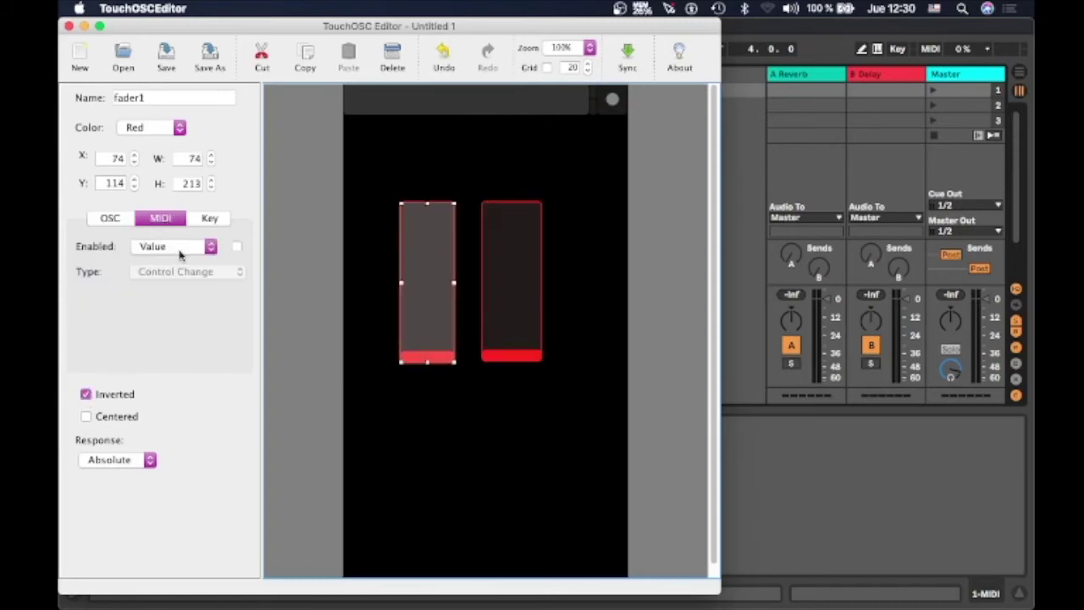
pyautogui.click(237, 246)
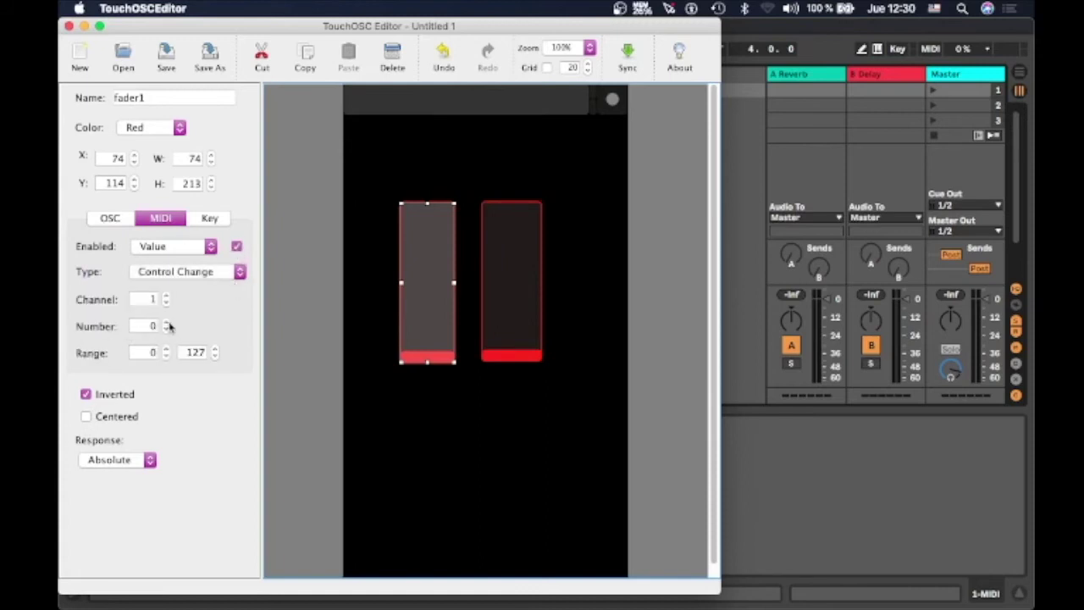
pyautogui.click(516, 295)
pyautogui.click(237, 246)
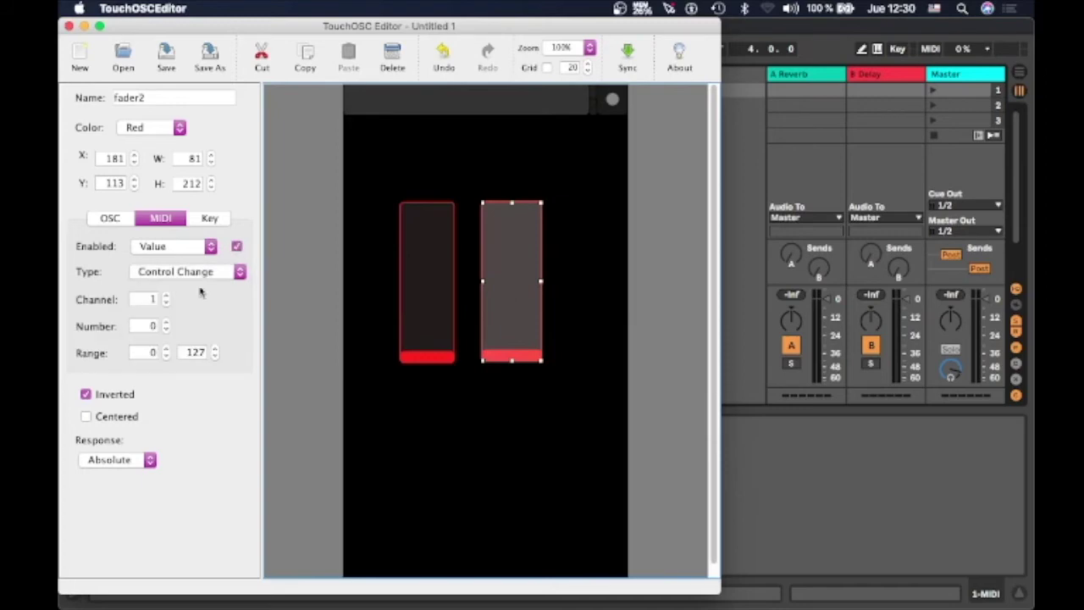
pyautogui.click(149, 325)
pyautogui.click(339, 325)
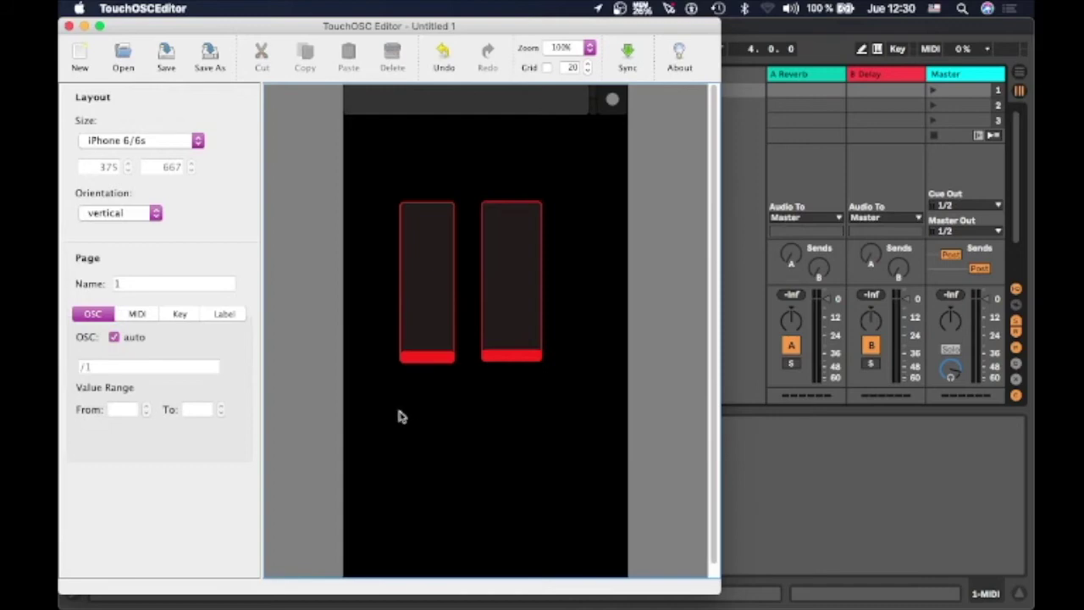
# Add two Rotary V knobs, about 74 × 74 and 72 × 72, one beneath each fader
pyautogui.rightClick(419, 415)
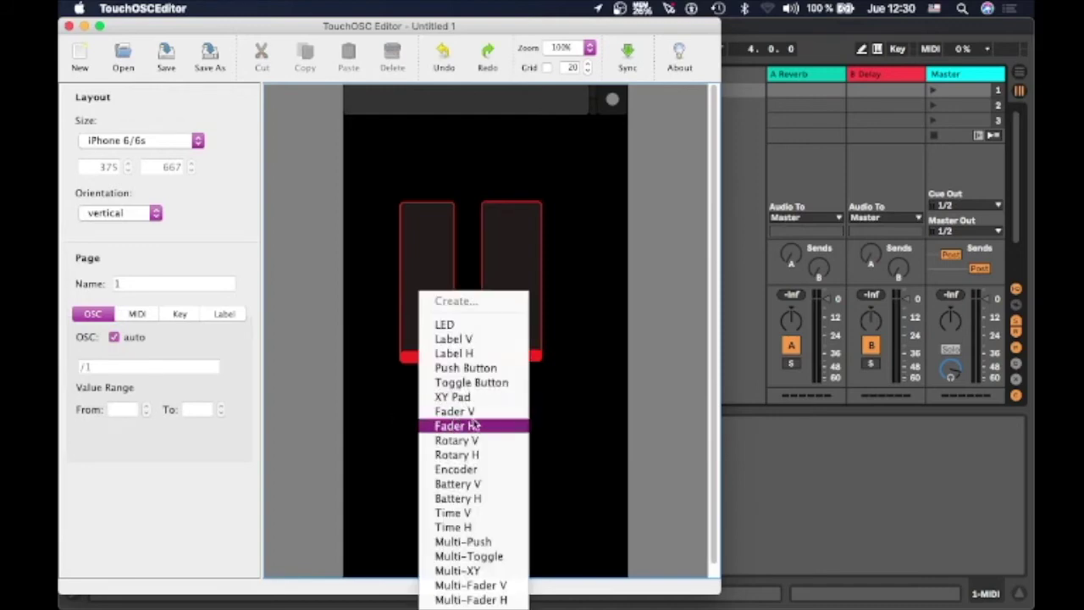
pyautogui.click(477, 440)
pyautogui.moveTo(474, 438); pyautogui.dragTo(445, 401)
pyautogui.moveTo(473, 444); pyautogui.dragTo(450, 434)
pyautogui.rightClick(492, 413)
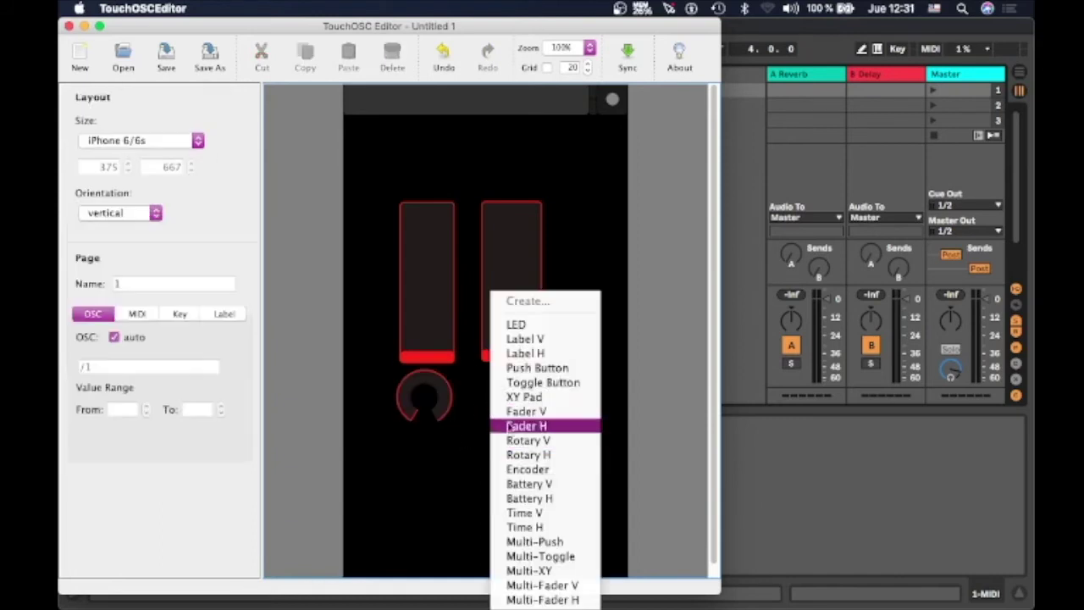
pyautogui.click(516, 446)
pyautogui.moveTo(495, 416); pyautogui.dragTo(491, 385)
pyautogui.moveTo(552, 444); pyautogui.dragTo(534, 423)
# Enable MIDI Control Change for both knobs, with controller number 2 for the first and 3 for the second
pyautogui.click(236, 246)
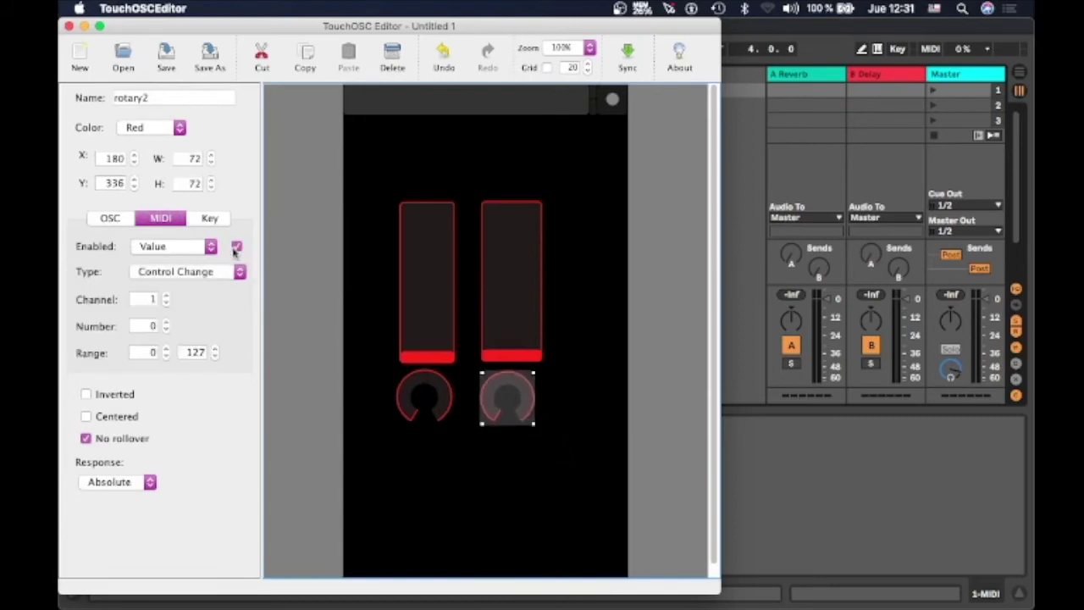
pyautogui.click(419, 392)
pyautogui.click(236, 246)
pyautogui.click(165, 325)
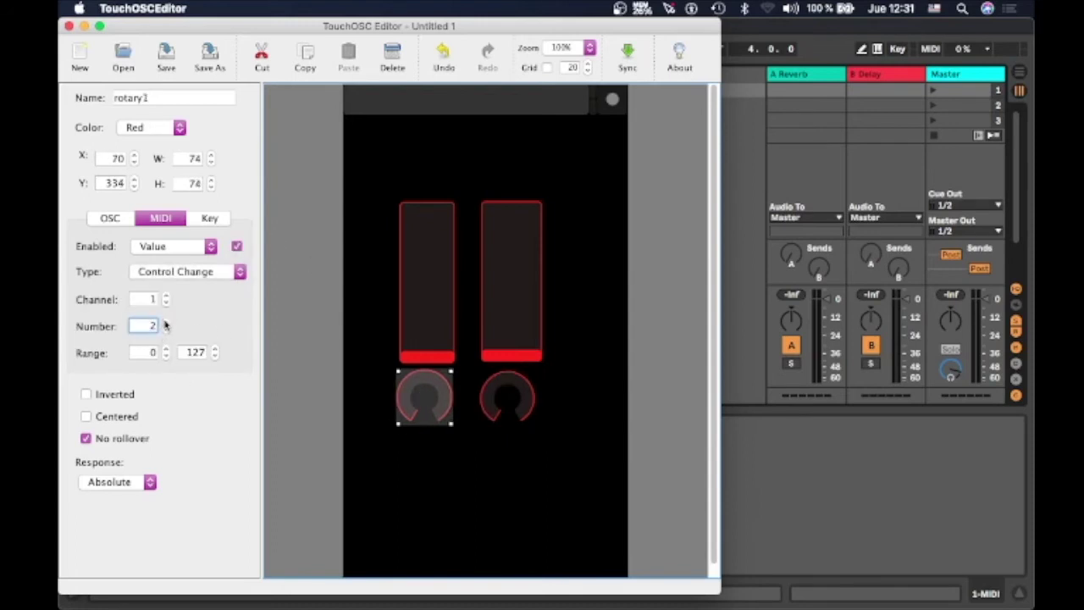
pyautogui.click(498, 395)
pyautogui.click(165, 324)
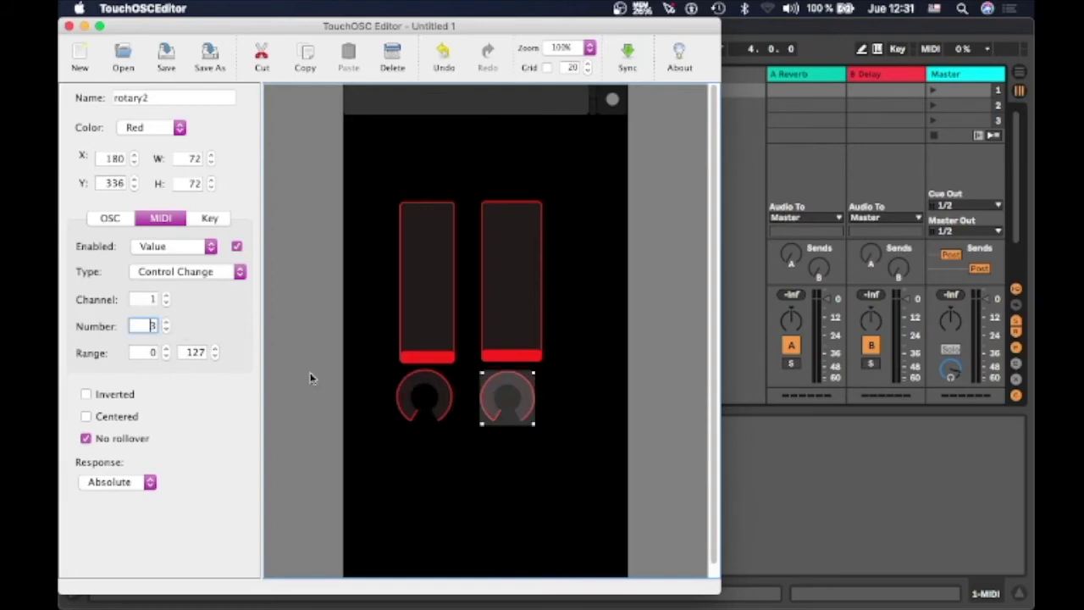
# Check the MIDI assignments of both faders and both knobs one by one
pyautogui.click(409, 326)
pyautogui.click(499, 325)
pyautogui.click(432, 406)
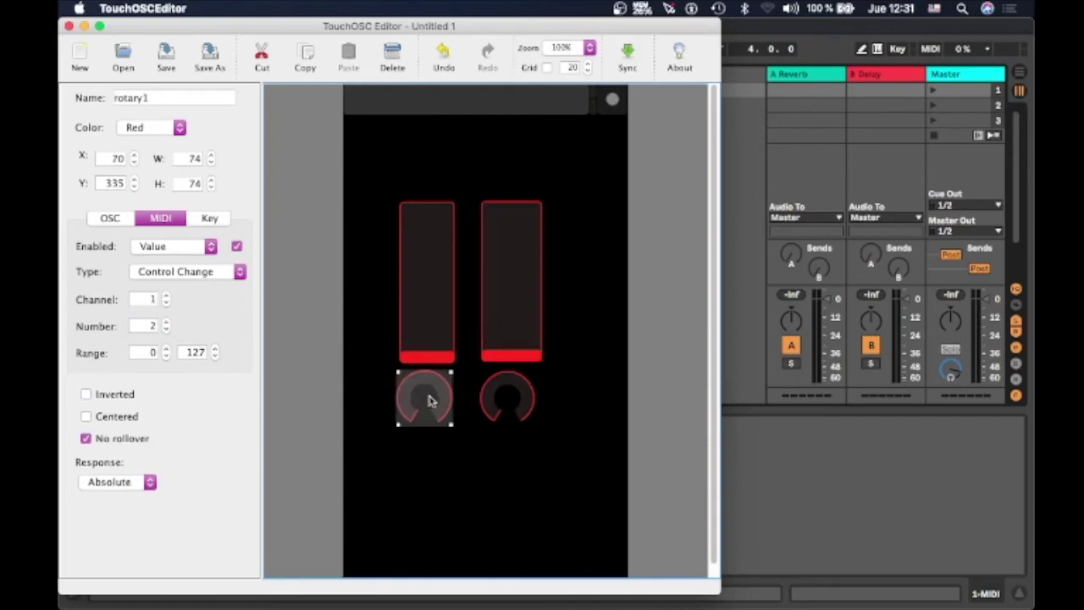
pyautogui.click(508, 398)
pyautogui.click(505, 491)
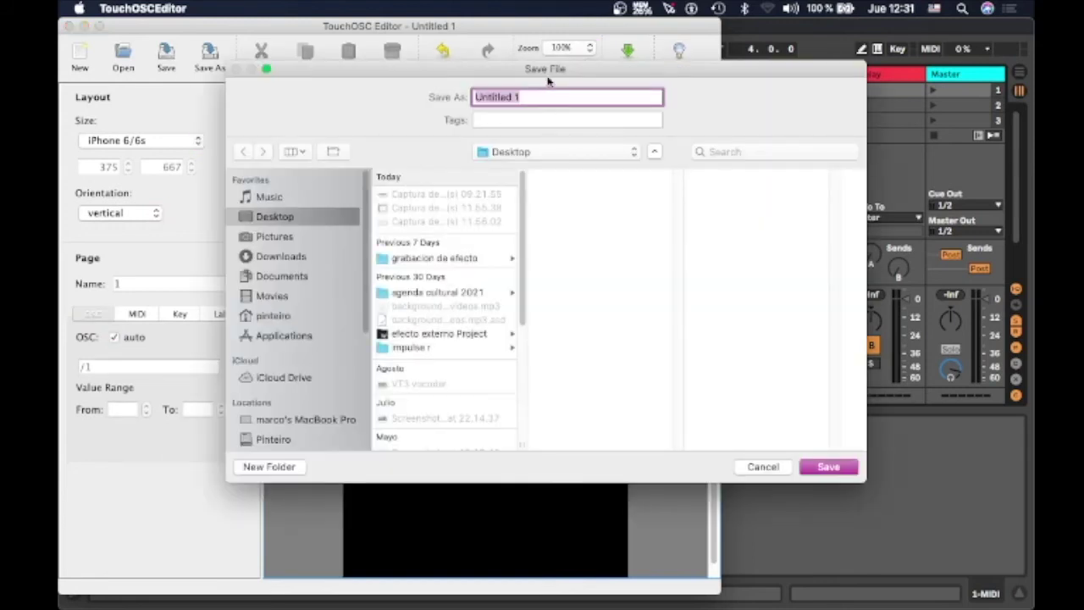
# Save the layout to the Desktop as 789, sync it to the phone, and end the sync
pyautogui.write('789')
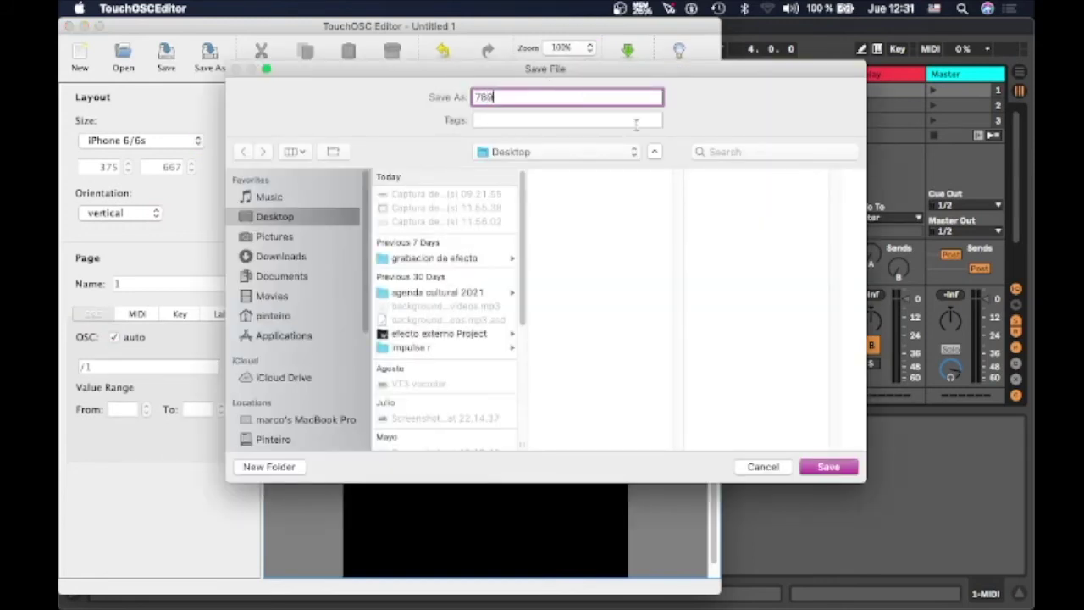
pyautogui.click(818, 469)
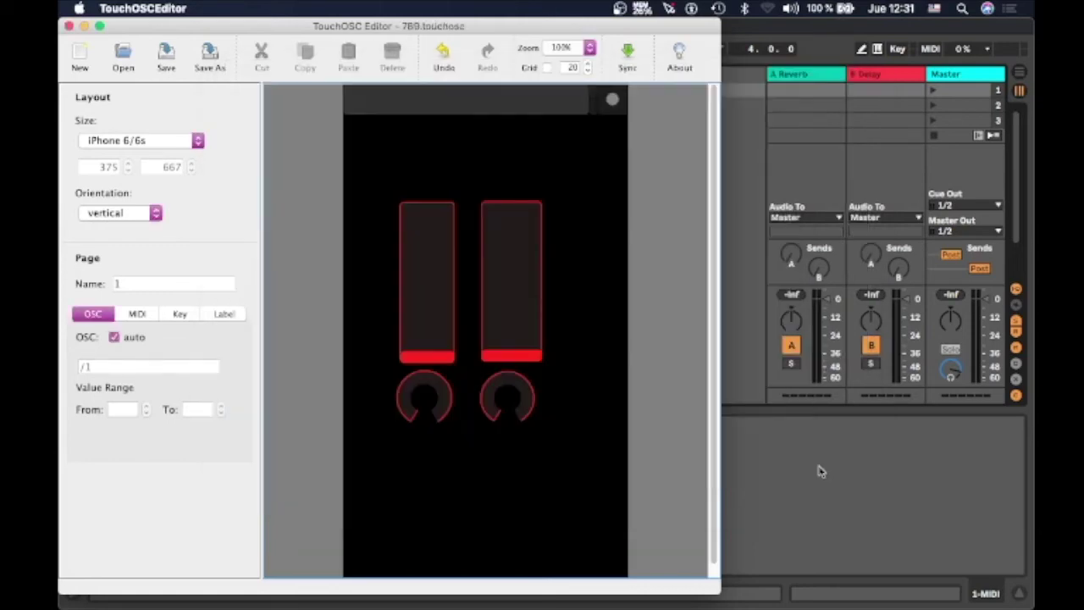
pyautogui.click(627, 55)
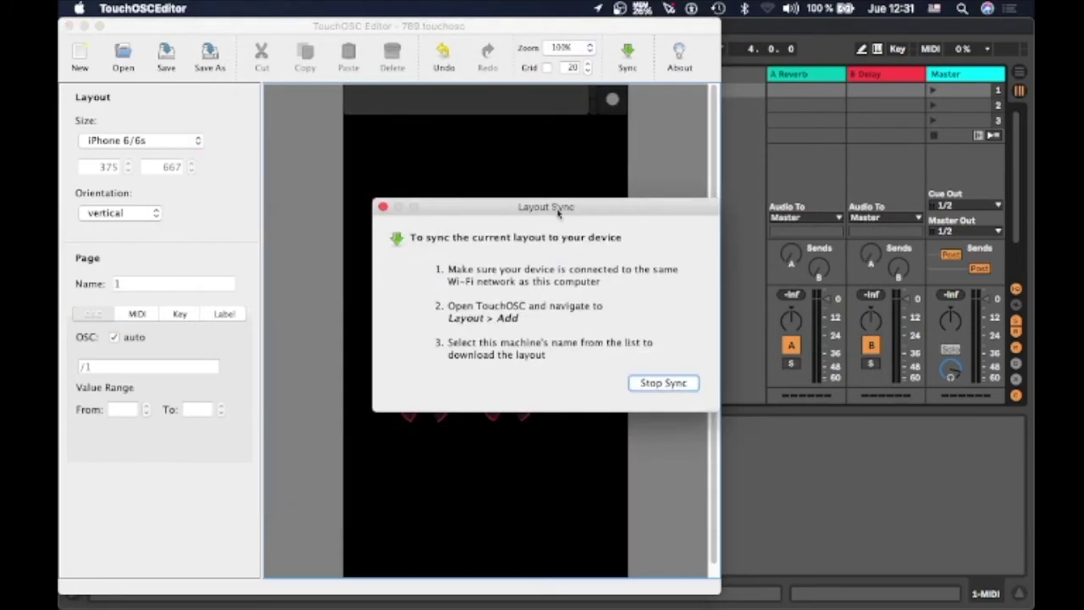
pyautogui.moveTo(511, 209); pyautogui.dragTo(455, 203)
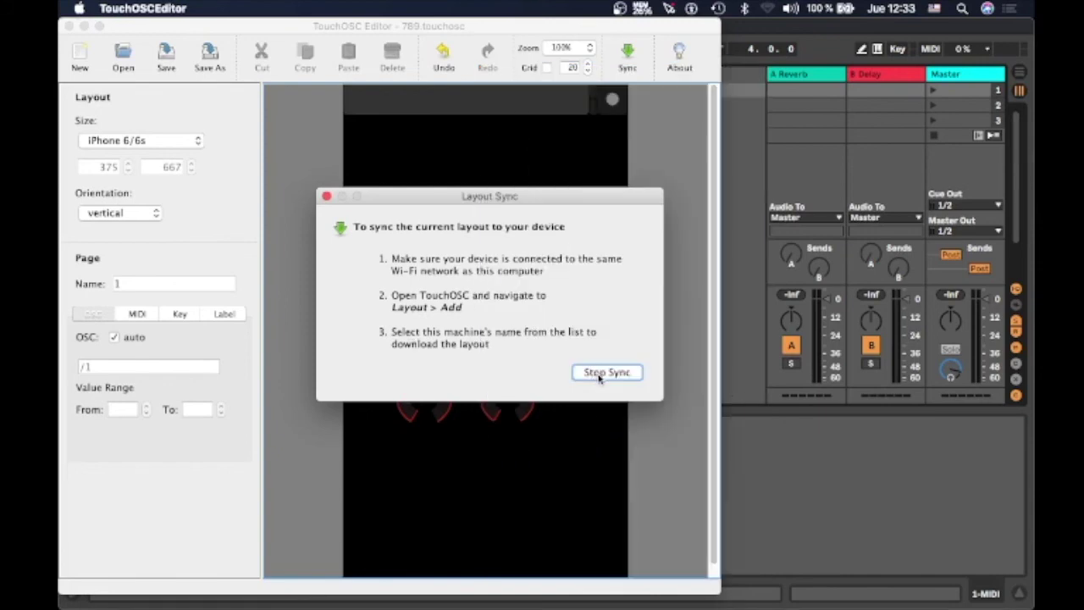
pyautogui.click(591, 374)
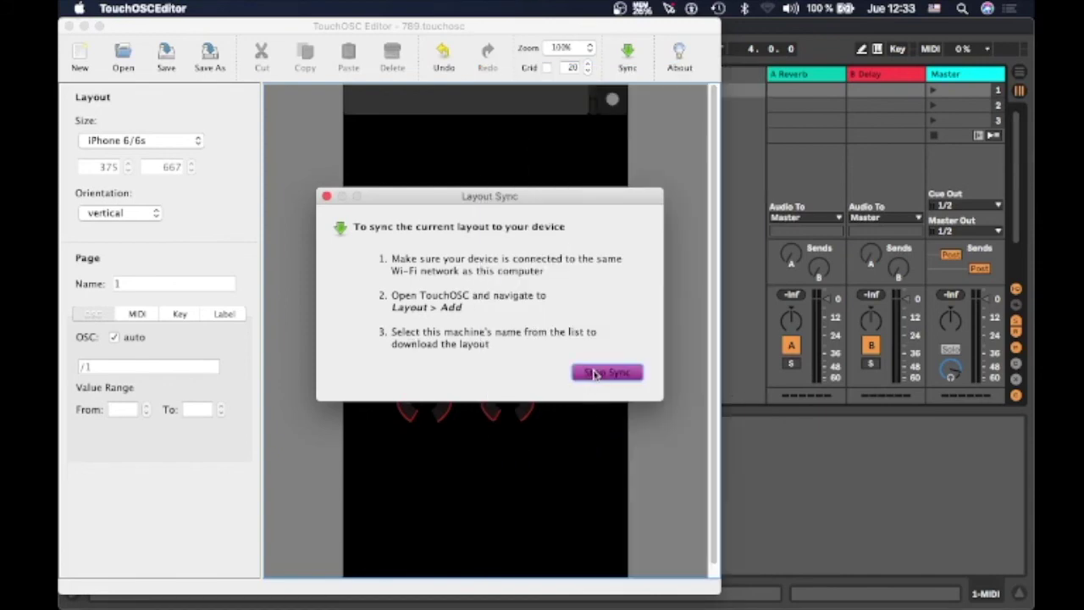
# Switch to Ableton Live and remove the MIDI mappings from the activator buttons of tracks 1 to 4
pyautogui.click(111, 348)
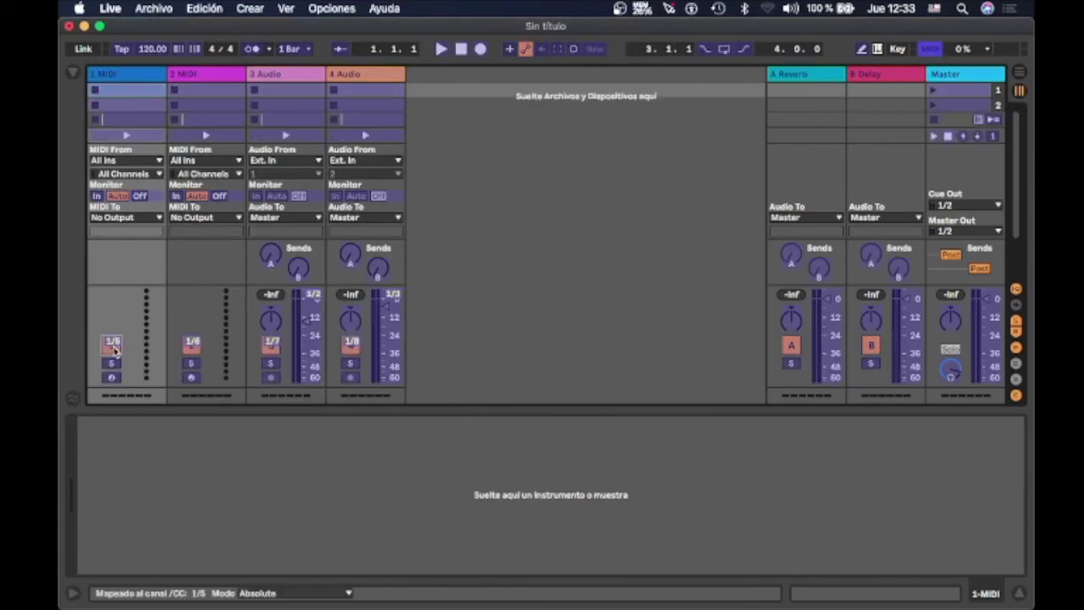
pyautogui.press('Delete')
pyautogui.click(192, 345)
pyautogui.press('Delete')
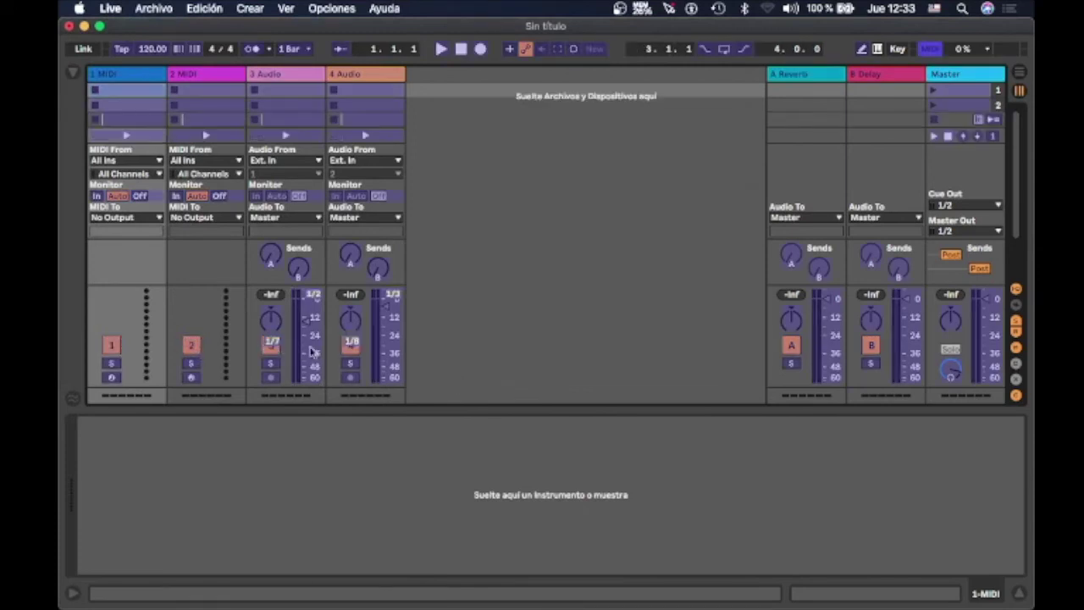
pyautogui.click(353, 347)
pyautogui.press('Delete')
pyautogui.click(271, 346)
pyautogui.press('Delete')
# Remove the MIDI mappings from the volume faders of audio tracks 3 and 4
pyautogui.click(316, 320)
pyautogui.press('Delete')
pyautogui.click(396, 319)
pyautogui.press('Delete')
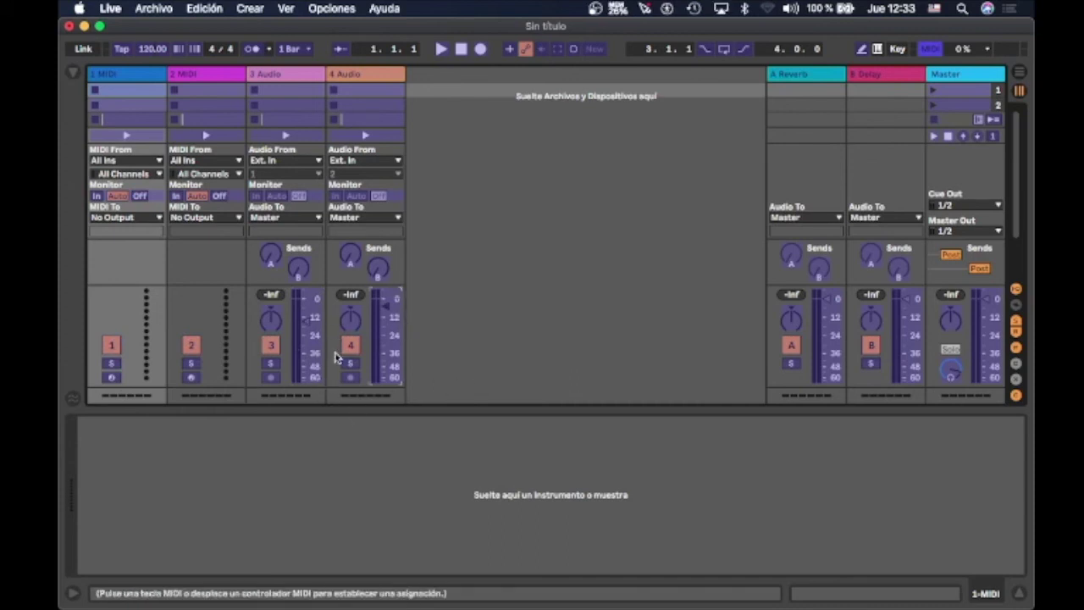
# Map the pan and volume controls of audio tracks 3 and 4 to the phone's two knobs and two faders, and leave MIDI mapping mode
pyautogui.click(272, 324)
pyautogui.click(352, 325)
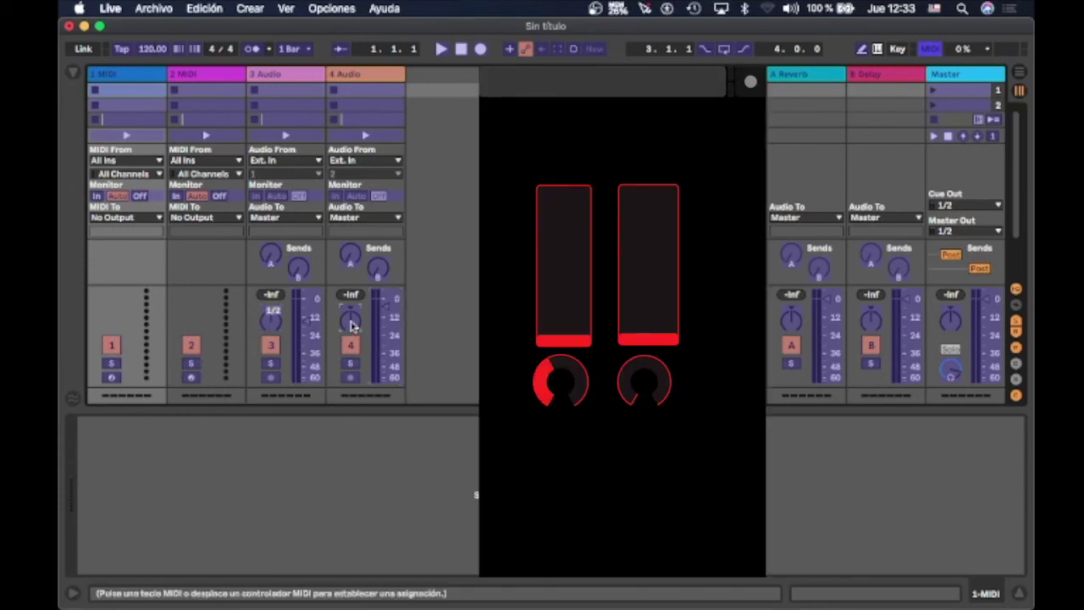
pyautogui.click(303, 363)
pyautogui.click(376, 341)
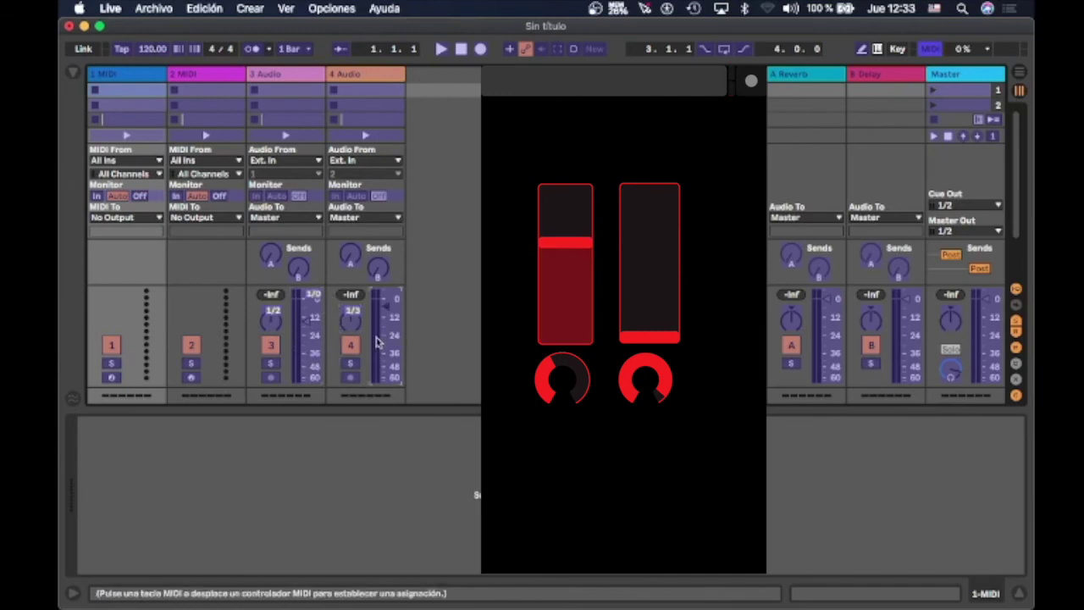
pyautogui.press('super+m')
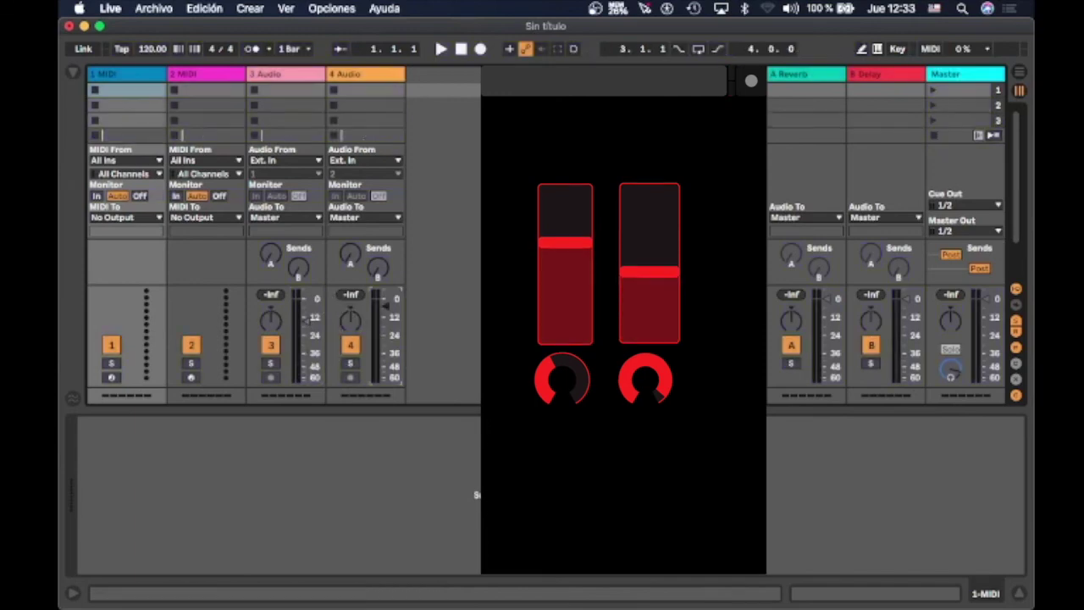